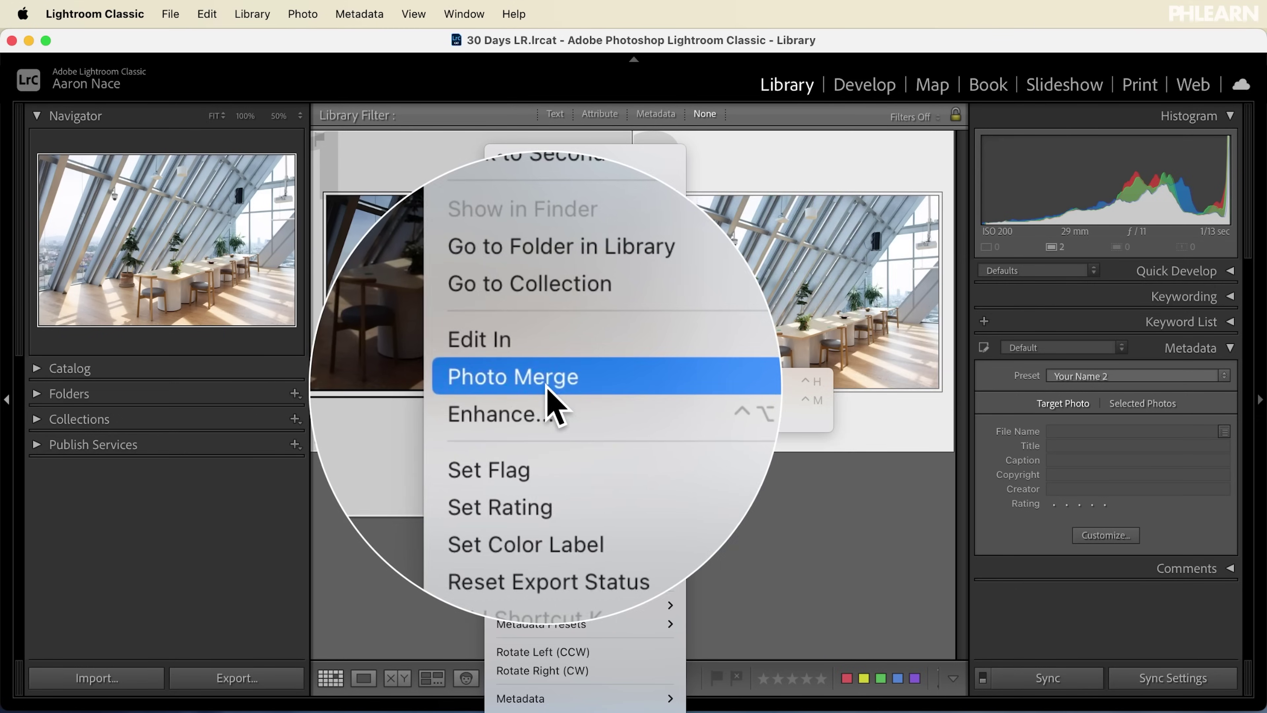
Step: Preview an HDR merge of the two office exposures, then return to viewing both side by side
{"action": "left_click", "coordinate": [714, 381]}
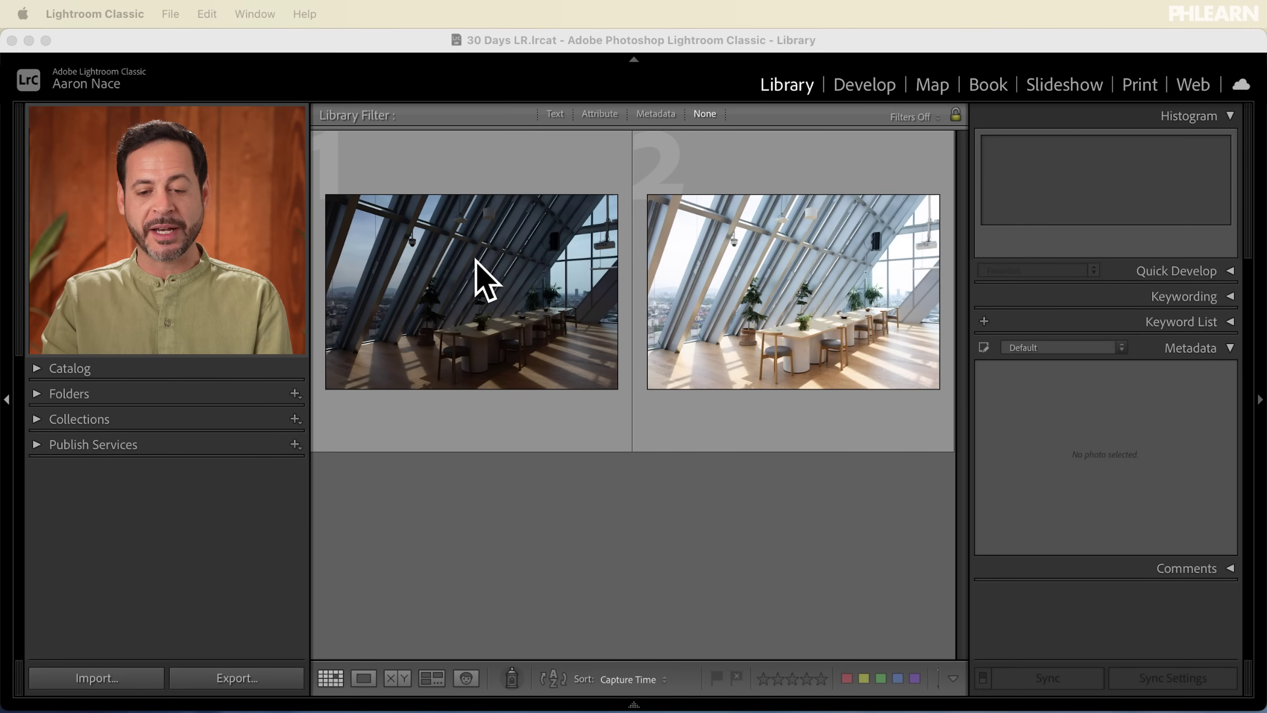
{"action": "left_click", "coordinate": [477, 272]}
{"action": "double_click", "coordinate": [489, 337]}
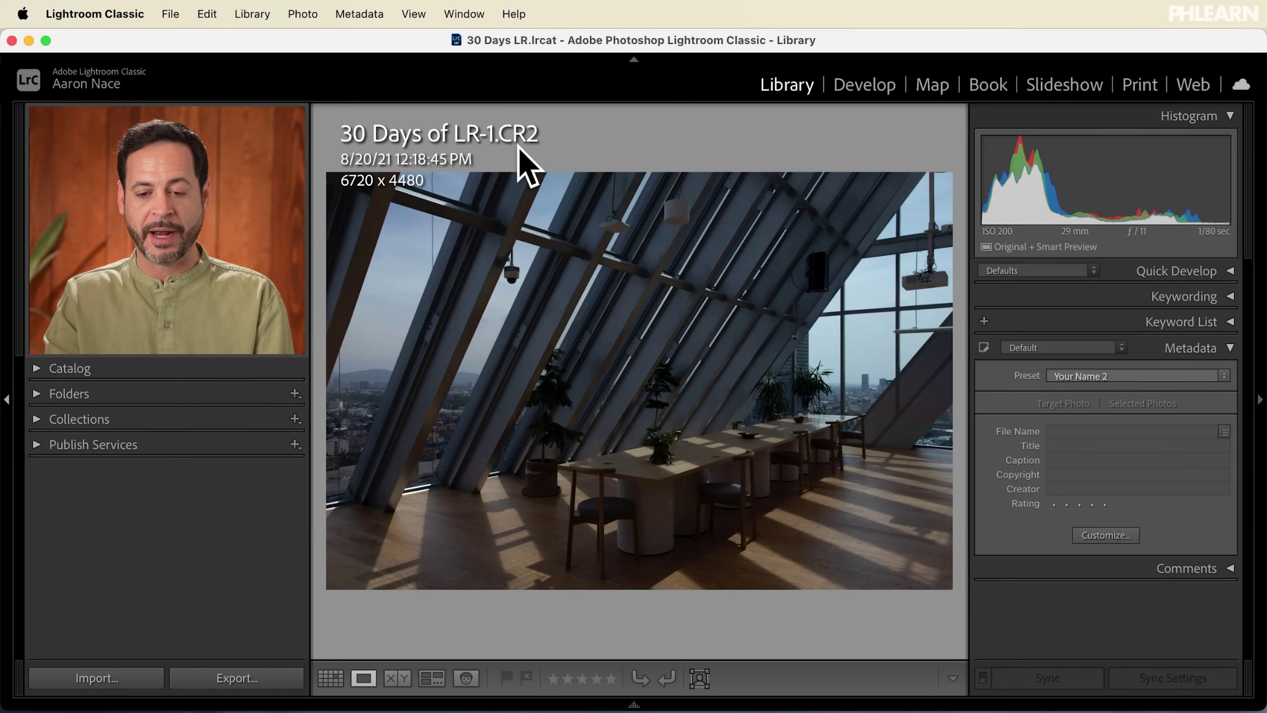
{"action": "key", "text": "Right"}
{"action": "key", "text": "Left"}
{"action": "key", "text": "Right"}
{"action": "key", "text": "Left"}
{"action": "key", "text": "Left"}
{"action": "key", "text": "Right"}
{"action": "key", "text": "Left"}
{"action": "key", "text": "Right"}
{"action": "key", "text": "Left"}
{"action": "key", "text": "Right"}
{"action": "key", "text": "Left"}
{"action": "key", "text": "Right"}
{"action": "key", "text": "Left"}
{"action": "key", "text": "Right"}
{"action": "key", "text": "Left"}
{"action": "key", "text": "Right"}
{"action": "key", "text": "Left"}
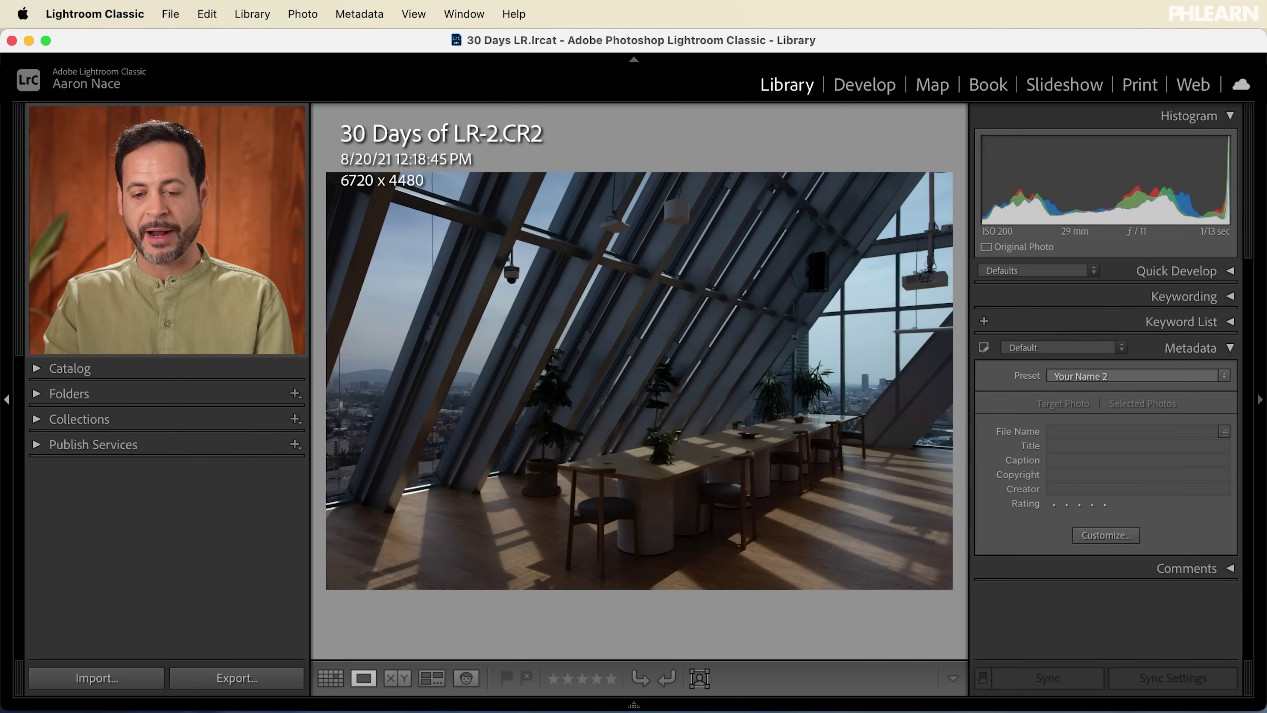
{"action": "key", "text": "Right"}
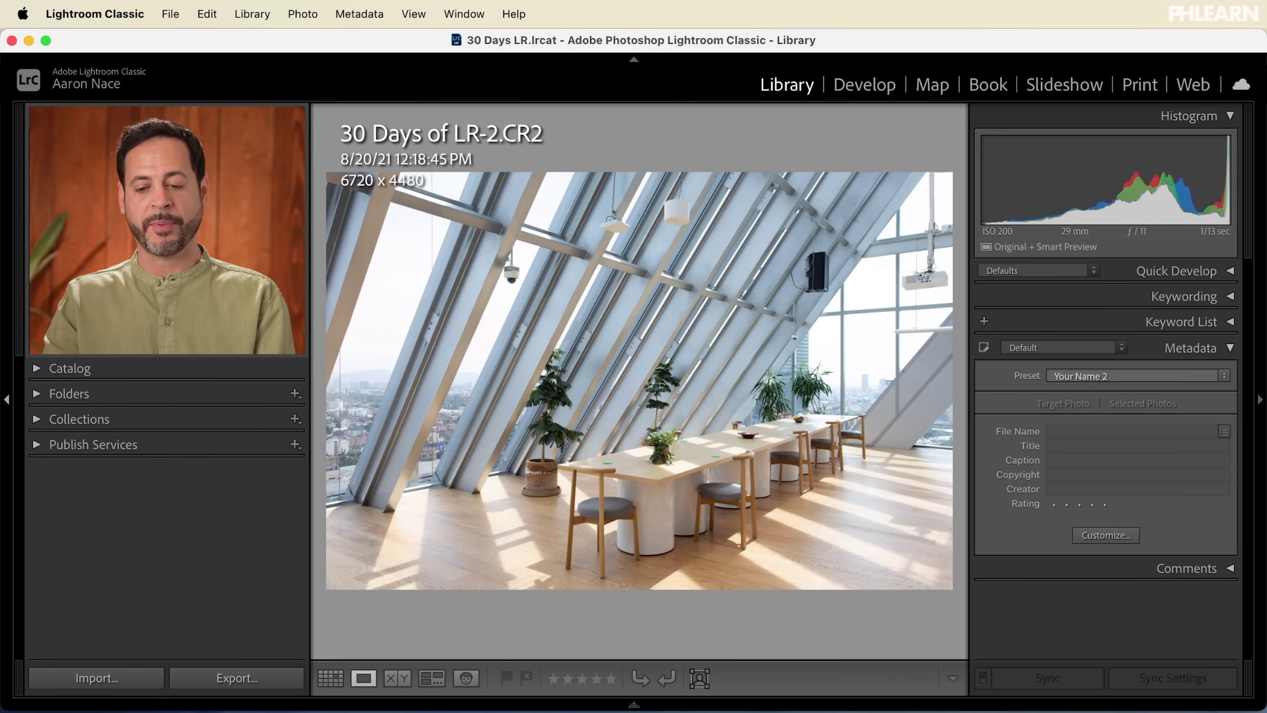
{"action": "key", "text": "Left"}
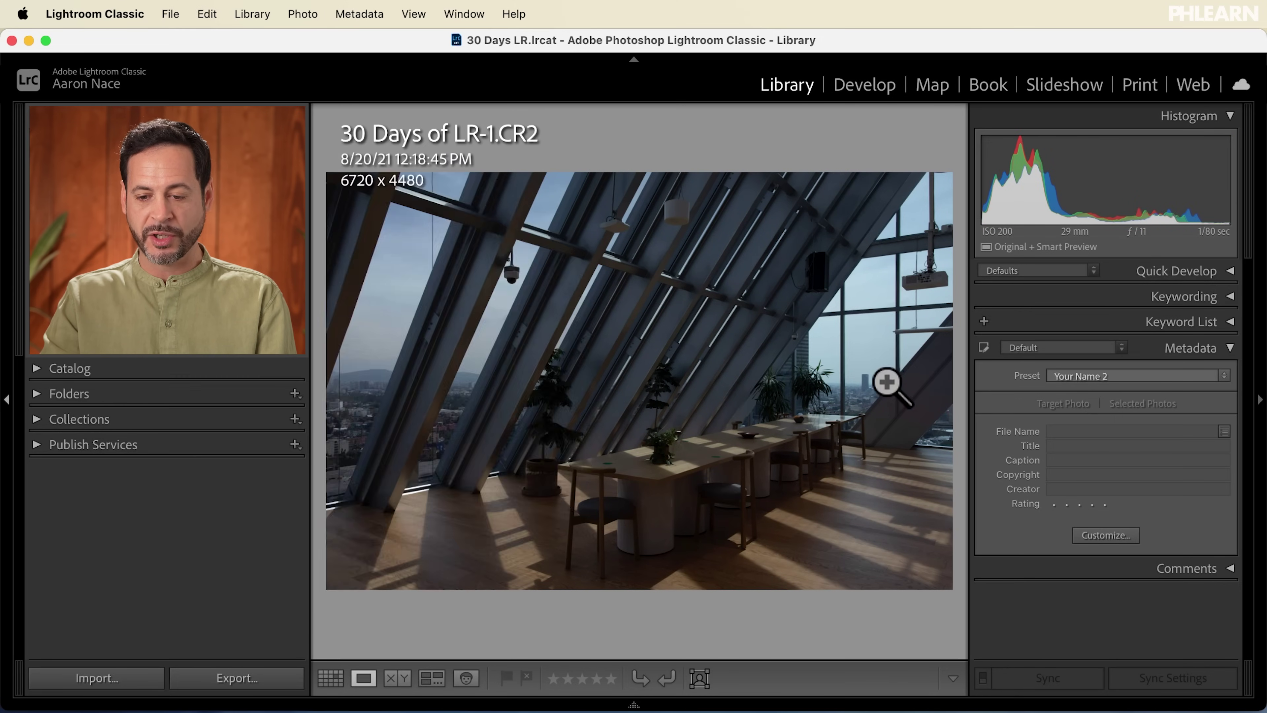
{"action": "left_click", "coordinate": [840, 413]}
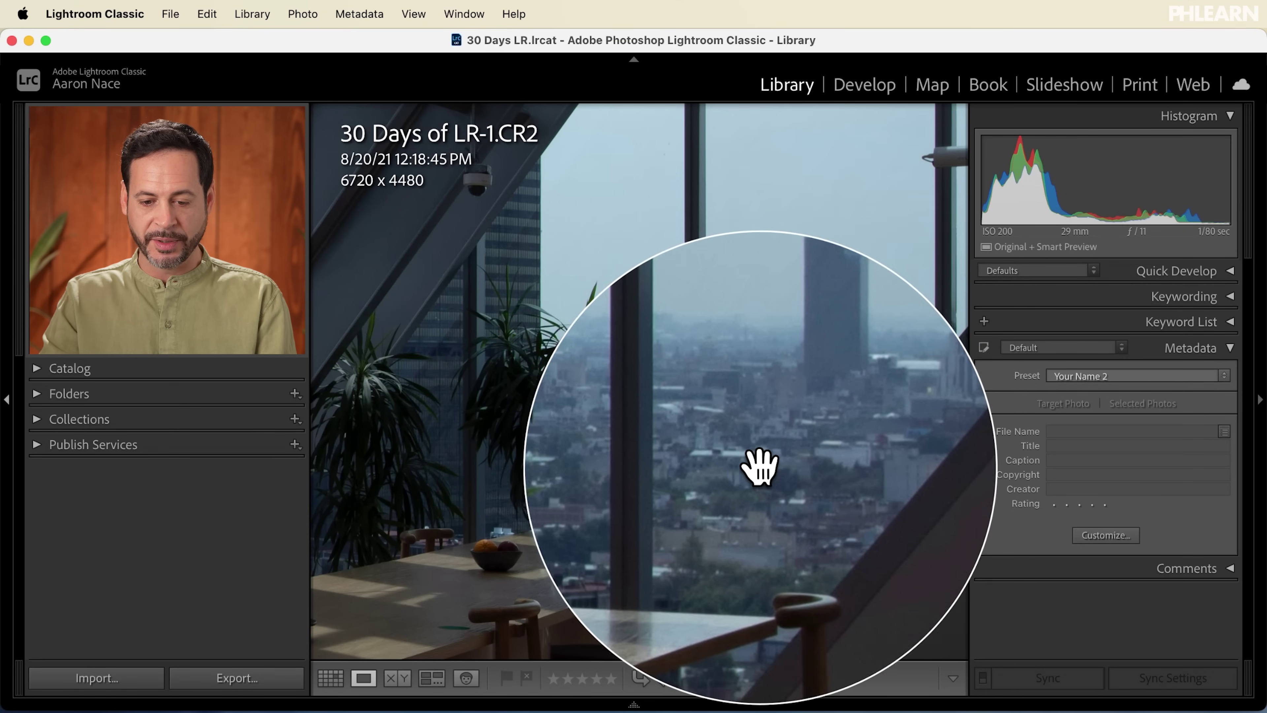
{"action": "left_click", "coordinate": [574, 603]}
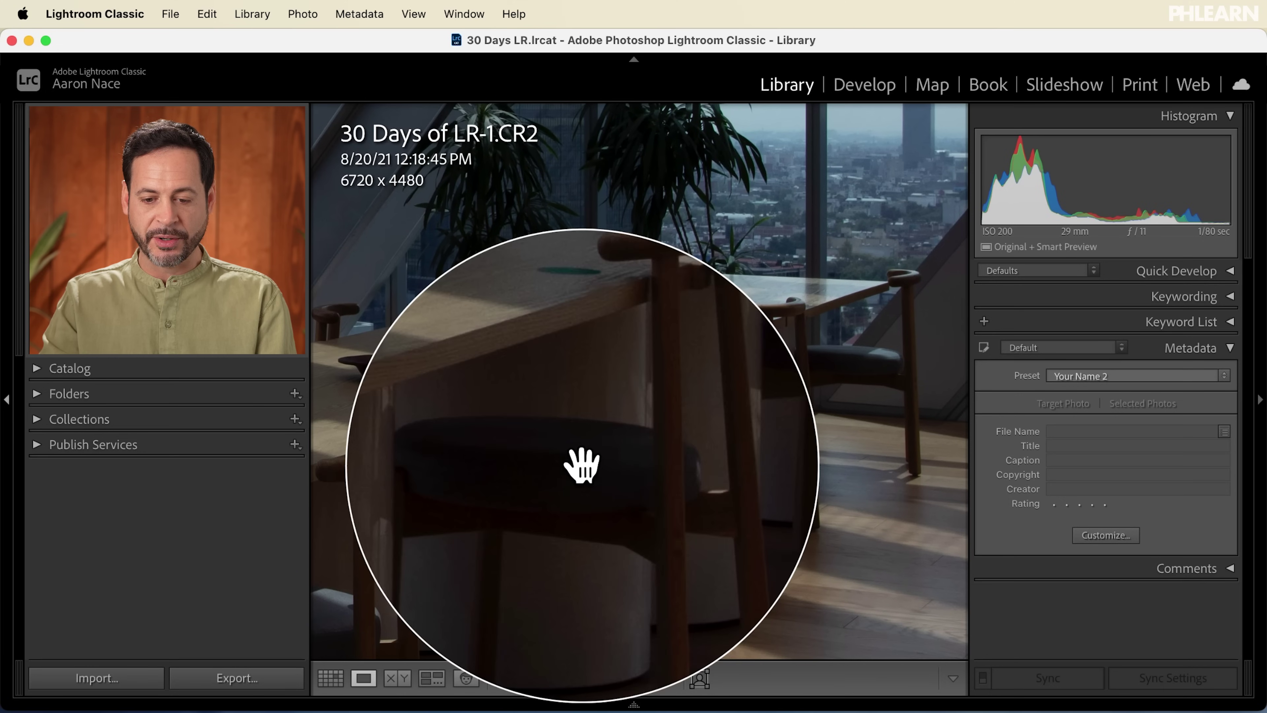
{"action": "left_click", "coordinate": [583, 412]}
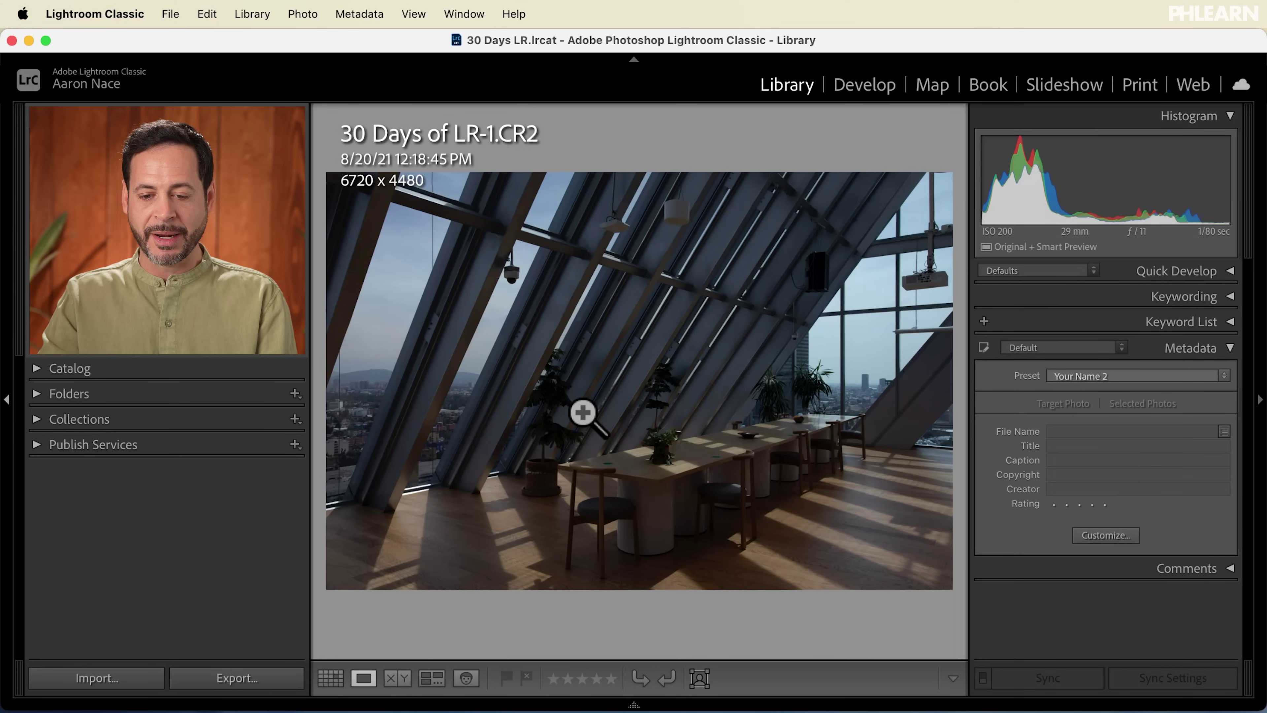
{"action": "key", "text": "Right"}
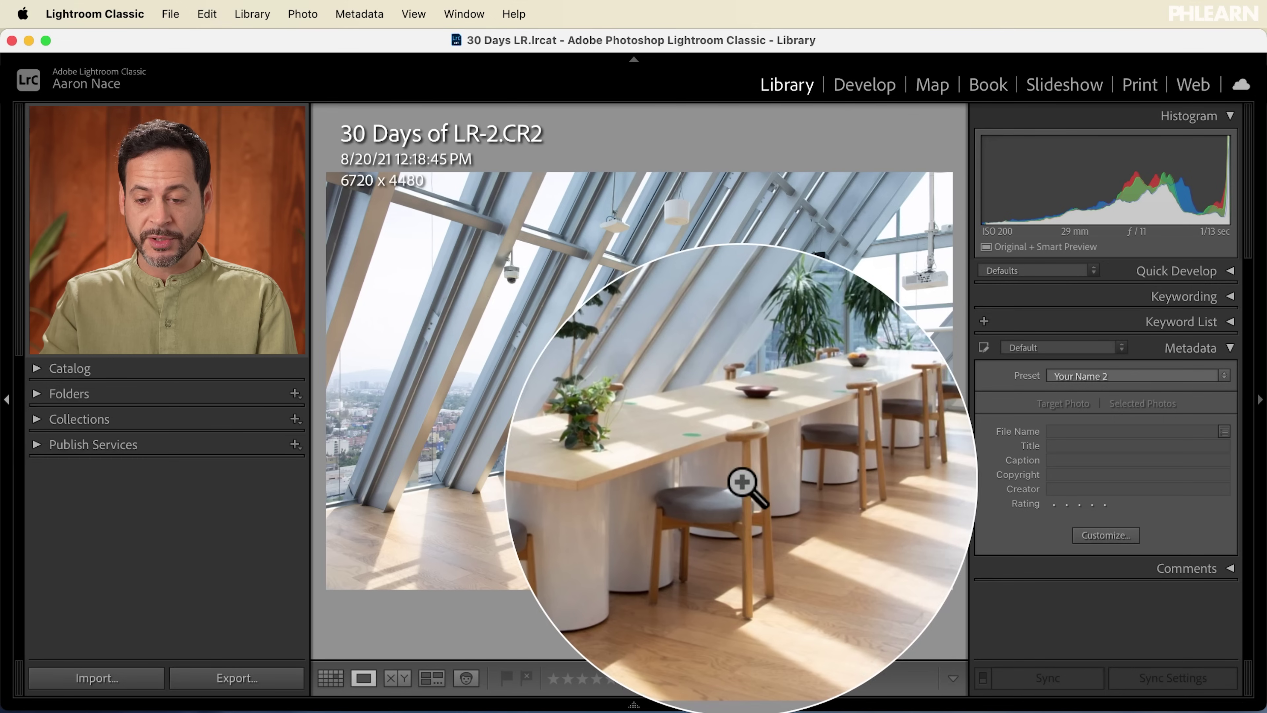
{"action": "left_click", "coordinate": [879, 394]}
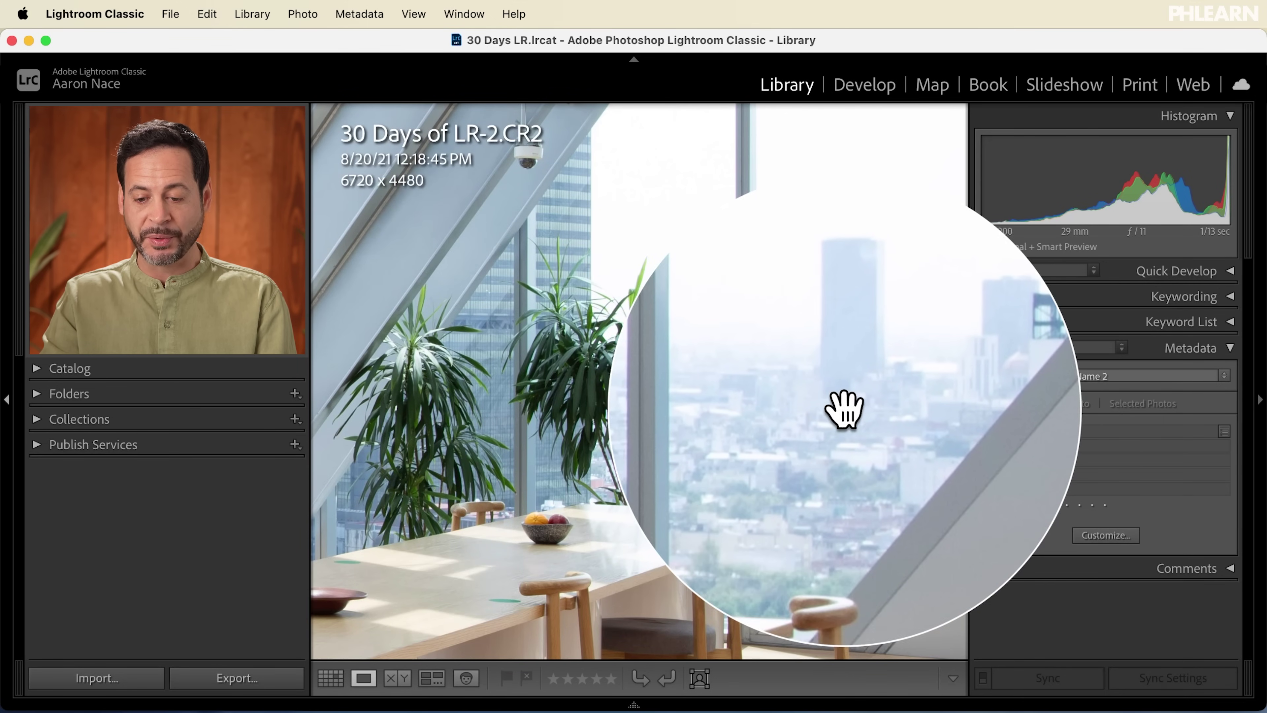
{"action": "left_click", "coordinate": [574, 412]}
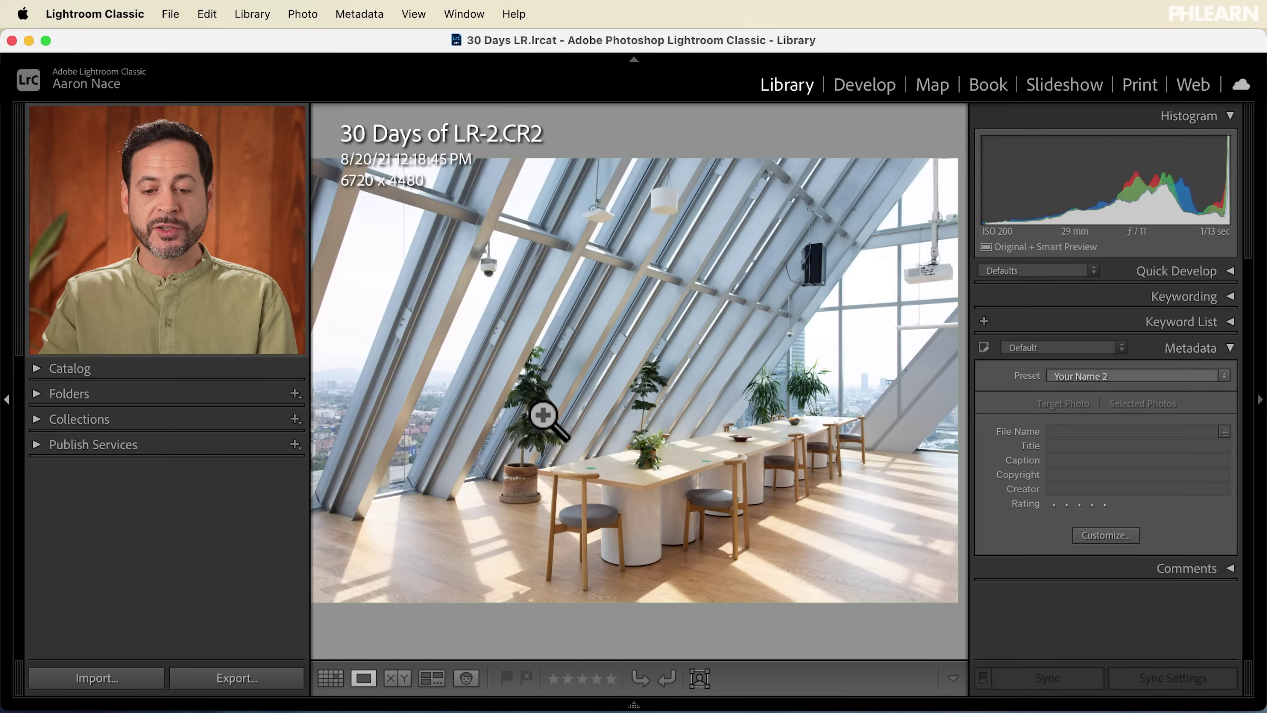
{"action": "key", "text": "g"}
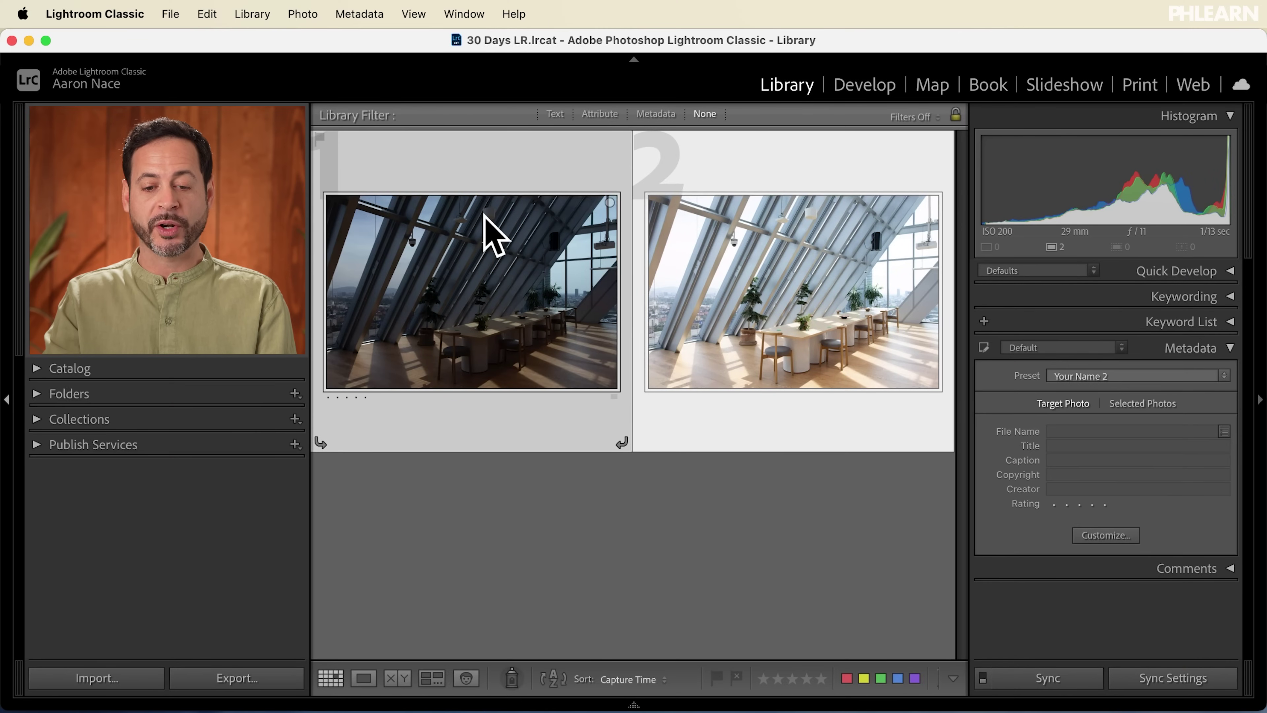
Step: Merge the two exposures into an HDR using Auto Align, Auto Settings, Medium deghost and Create Stack
{"action": "right_click", "coordinate": [487, 219]}
{"action": "mouse_move", "coordinate": [546, 384]}
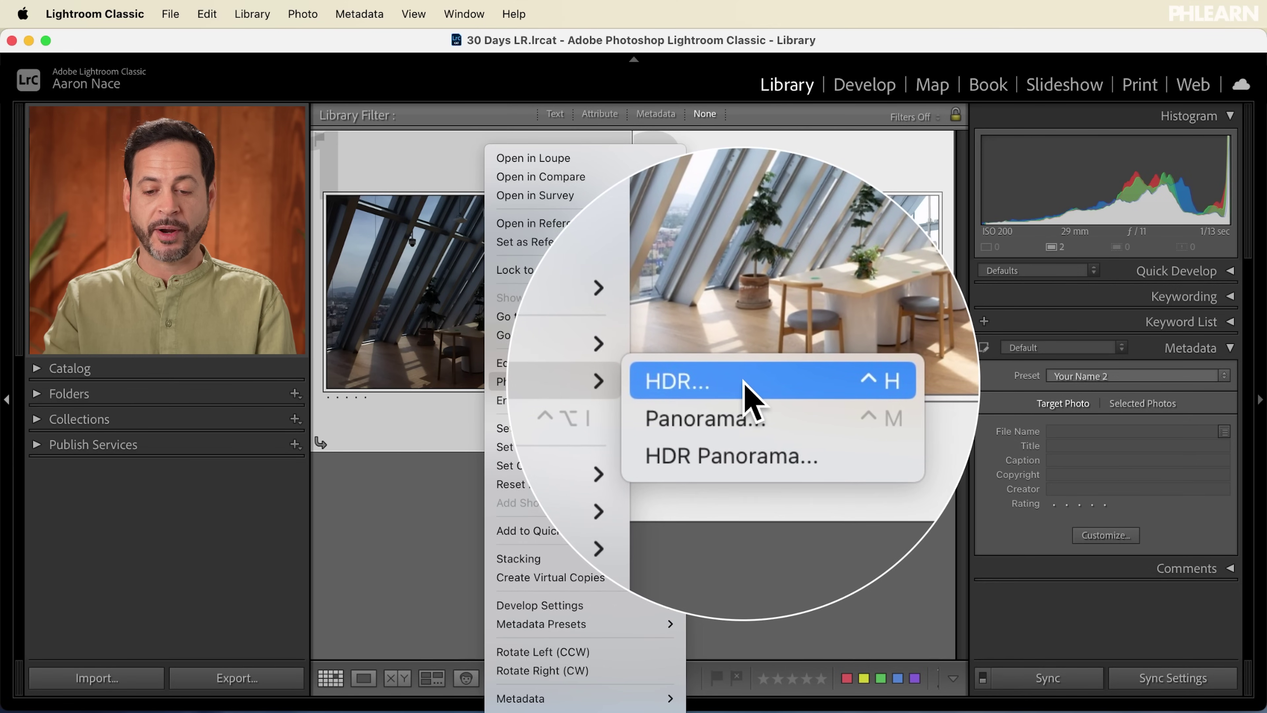
{"action": "left_click", "coordinate": [727, 388]}
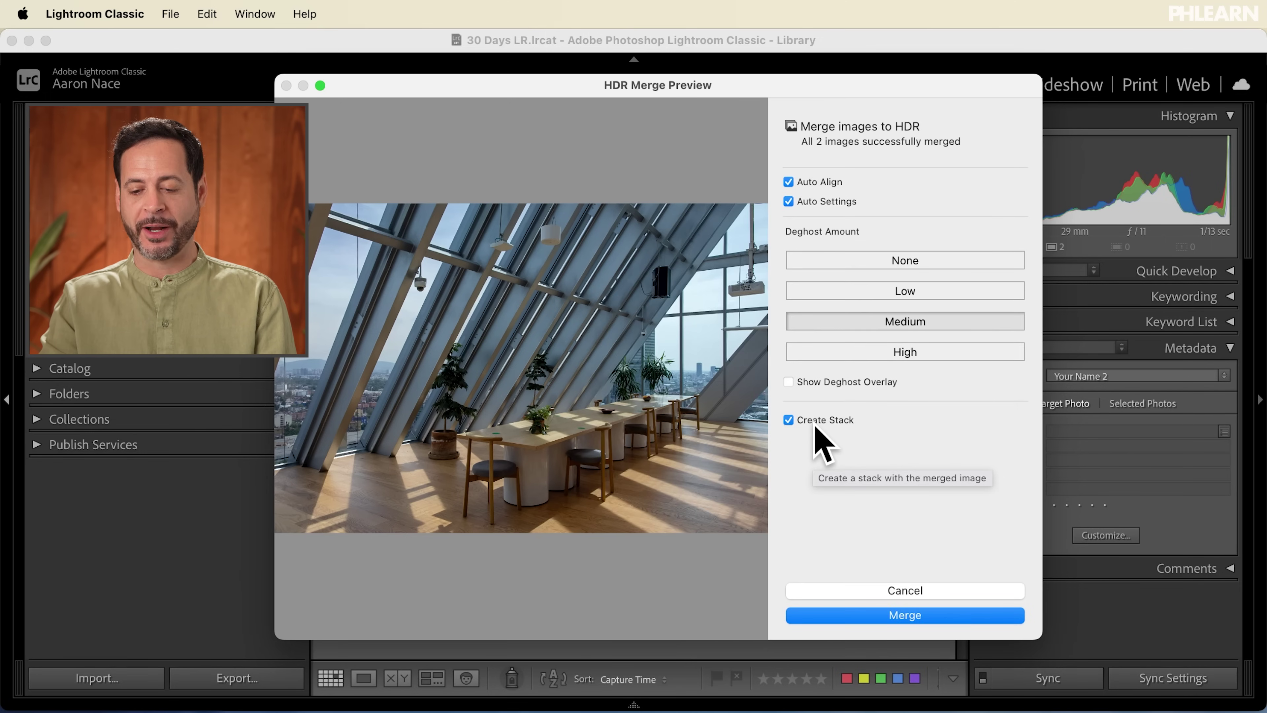
{"action": "left_click", "coordinate": [911, 612]}
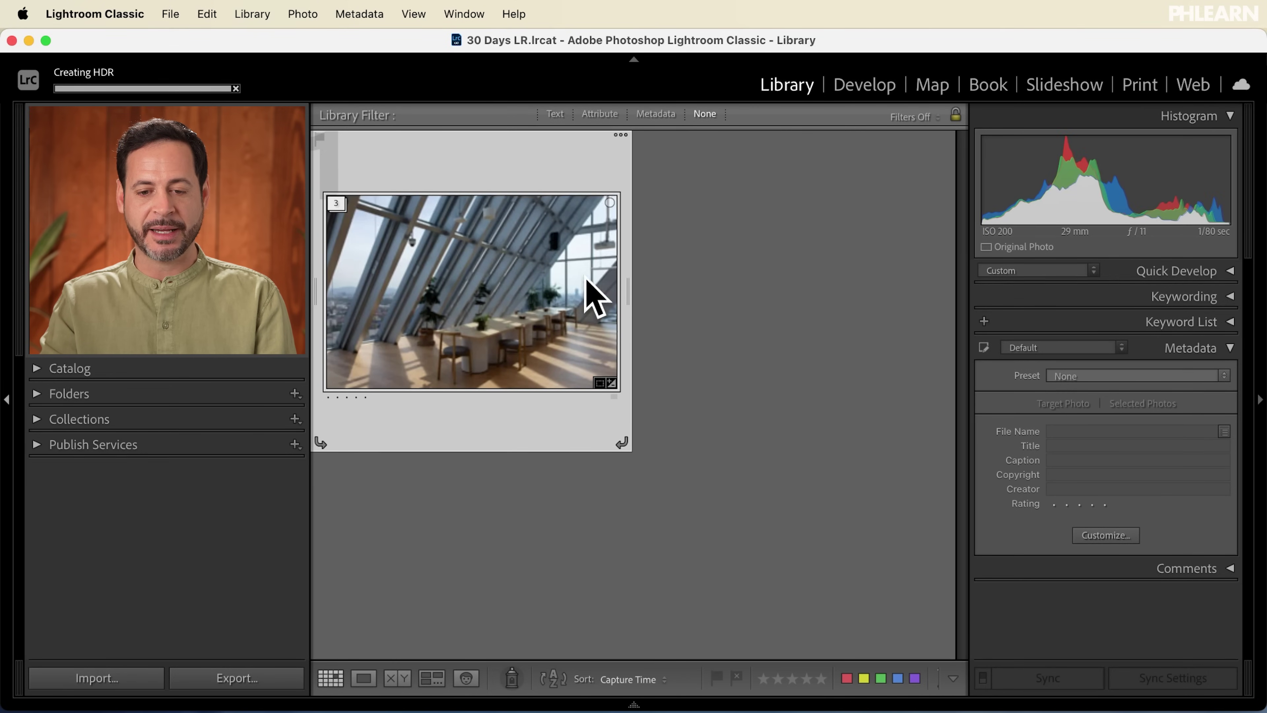
Step: Expand the stack, compare the dark and bright exposures, and open 30 Days of LR-2-HDR.dng in Loupe
{"action": "left_click", "coordinate": [343, 209]}
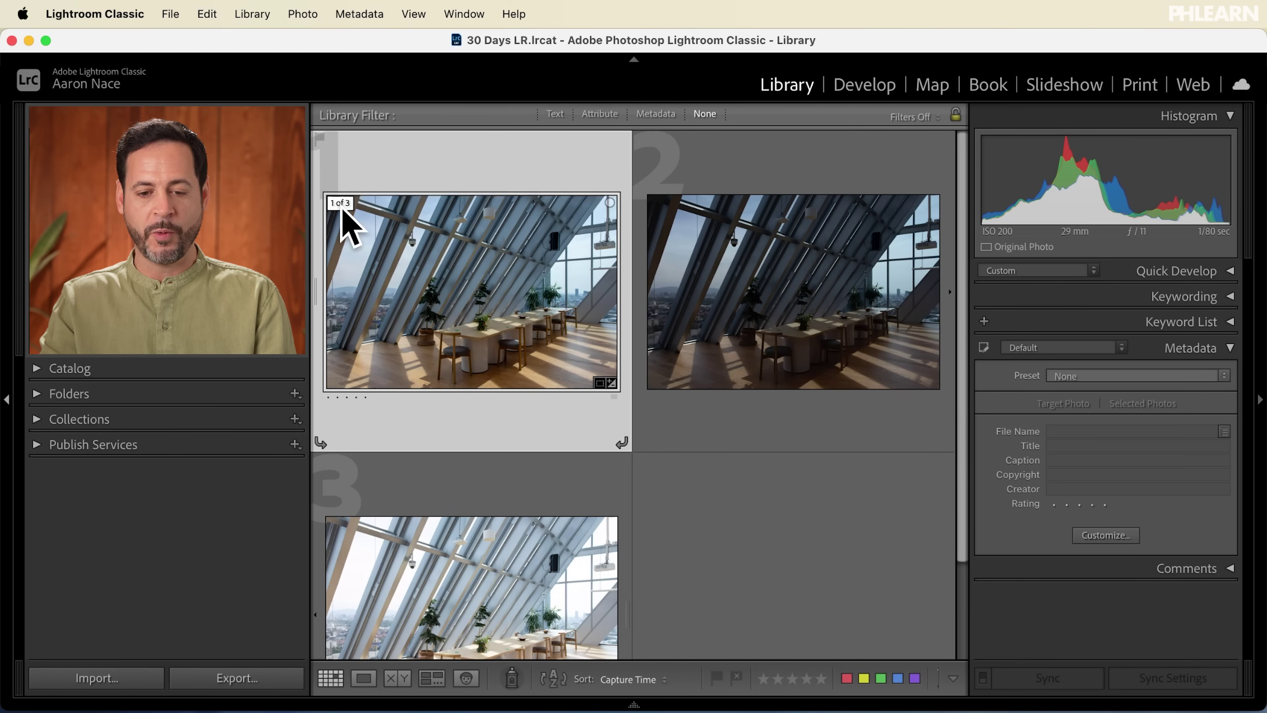
{"action": "left_click", "coordinate": [751, 320]}
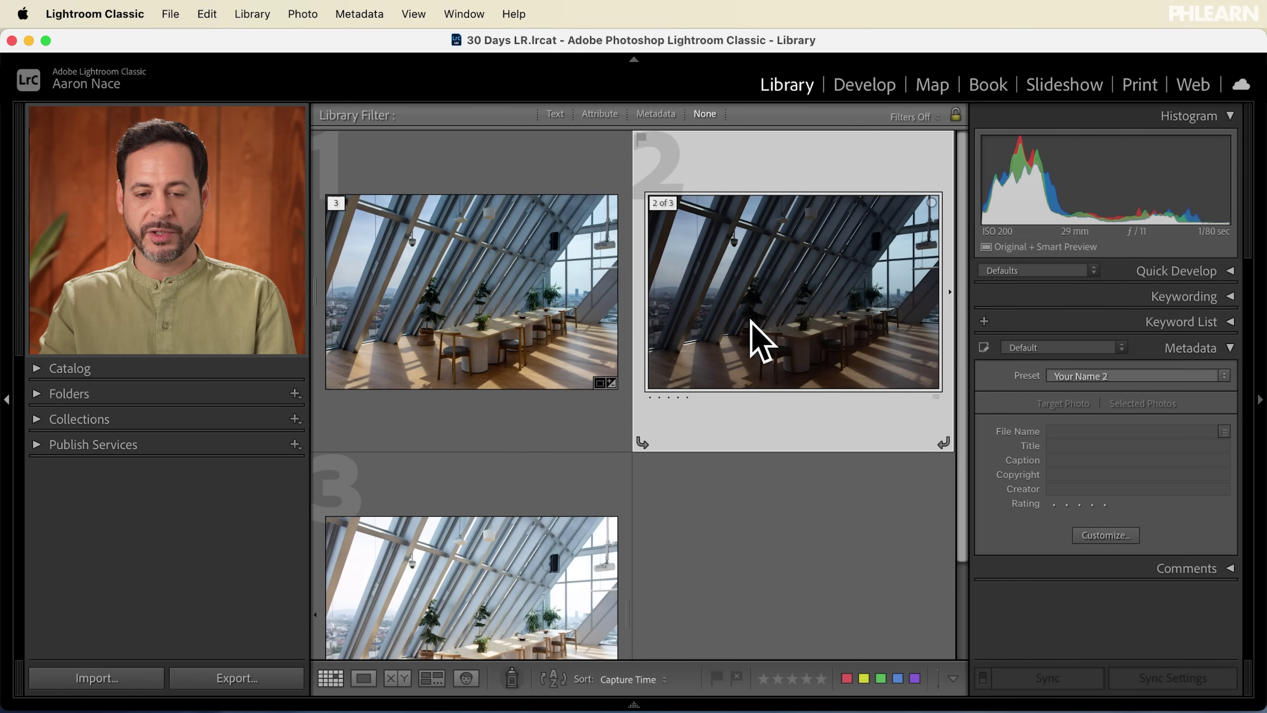
{"action": "scroll", "coordinate": [751, 335], "scroll_direction": "down", "scroll_amount": 3}
{"action": "left_click", "coordinate": [508, 551]}
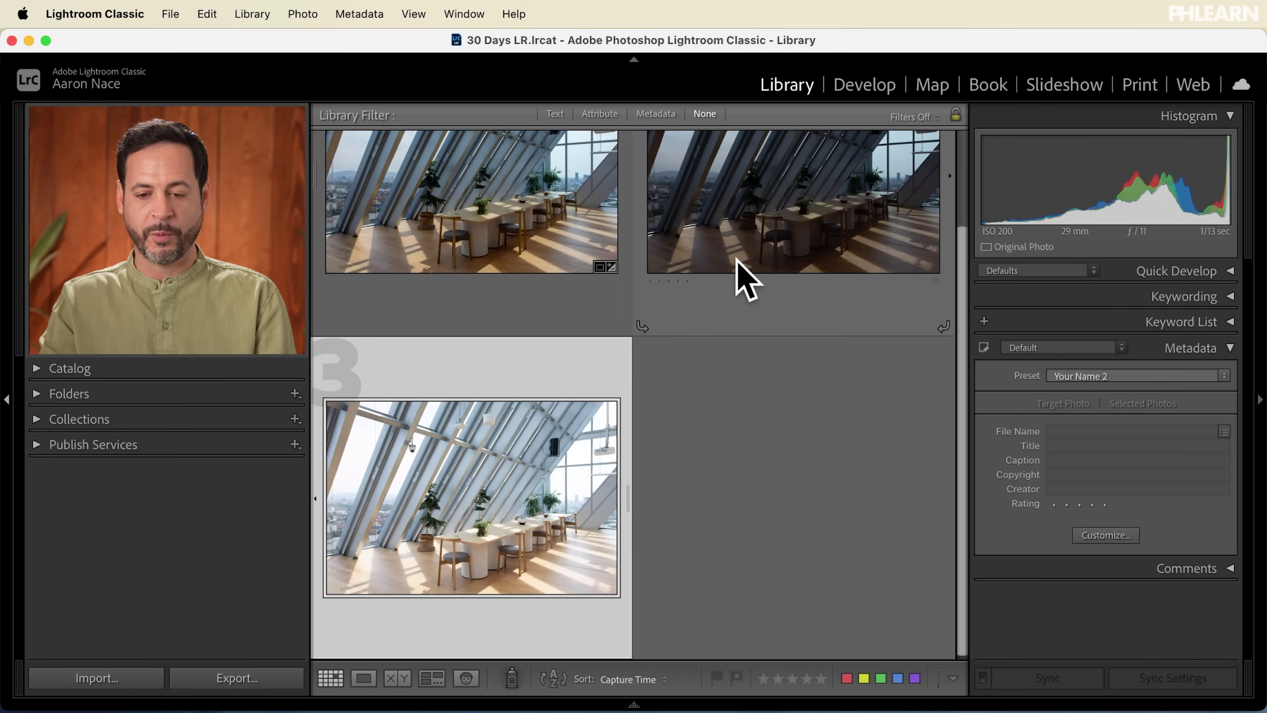
{"action": "left_click", "coordinate": [736, 252]}
{"action": "left_click", "coordinate": [538, 566]}
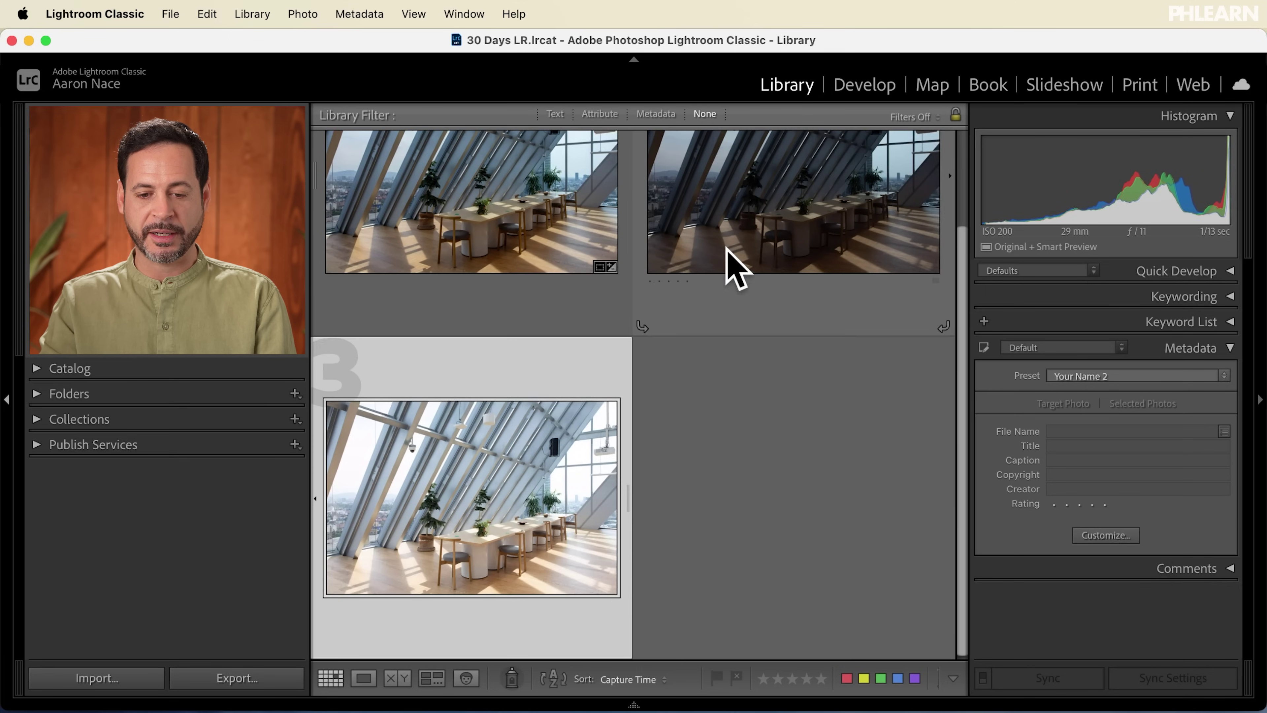
{"action": "left_click", "coordinate": [732, 267]}
{"action": "left_click", "coordinate": [536, 305]}
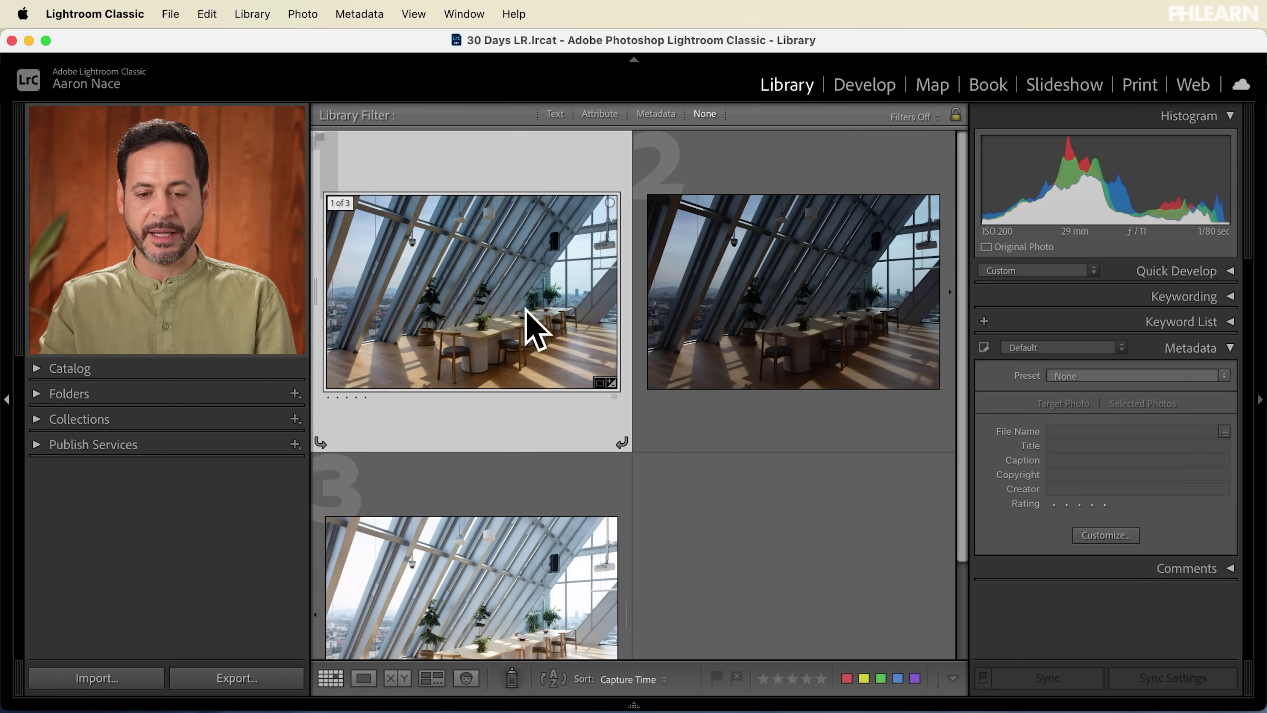
{"action": "double_click", "coordinate": [505, 284]}
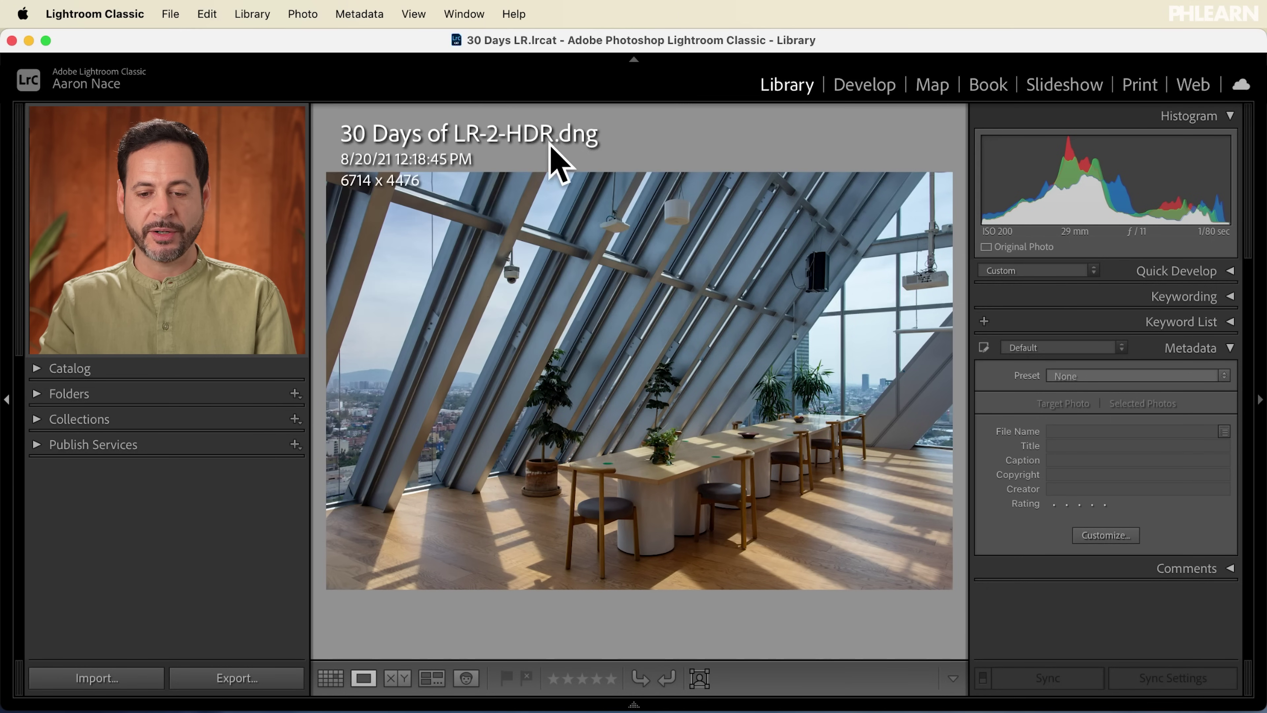
Step: Zoom into the HDR to inspect the skyline and table and chairs, then fit it back
{"action": "left_click_drag", "start_coordinate": [828, 428], "coordinate": [670, 444]}
{"action": "left_click_drag", "start_coordinate": [820, 377], "coordinate": [645, 342]}
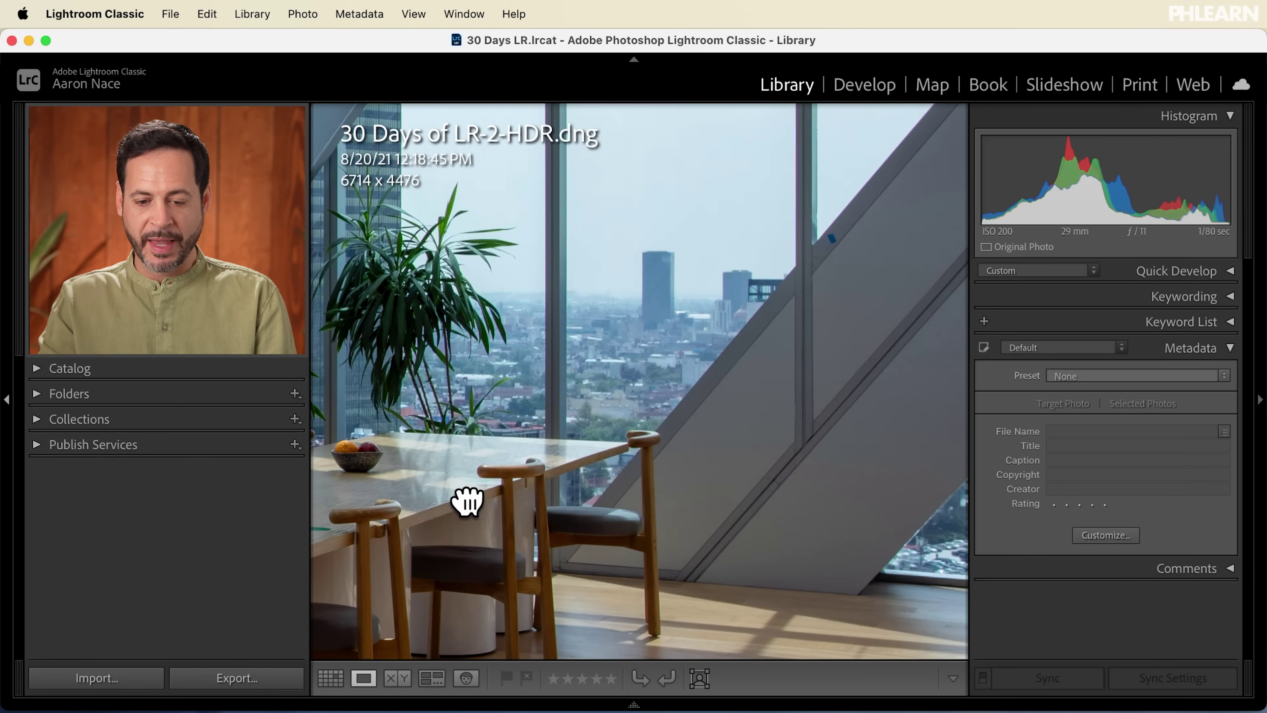
{"action": "left_click_drag", "start_coordinate": [464, 501], "coordinate": [772, 250]}
{"action": "left_click_drag", "start_coordinate": [512, 427], "coordinate": [843, 333]}
{"action": "left_click", "coordinate": [654, 360]}
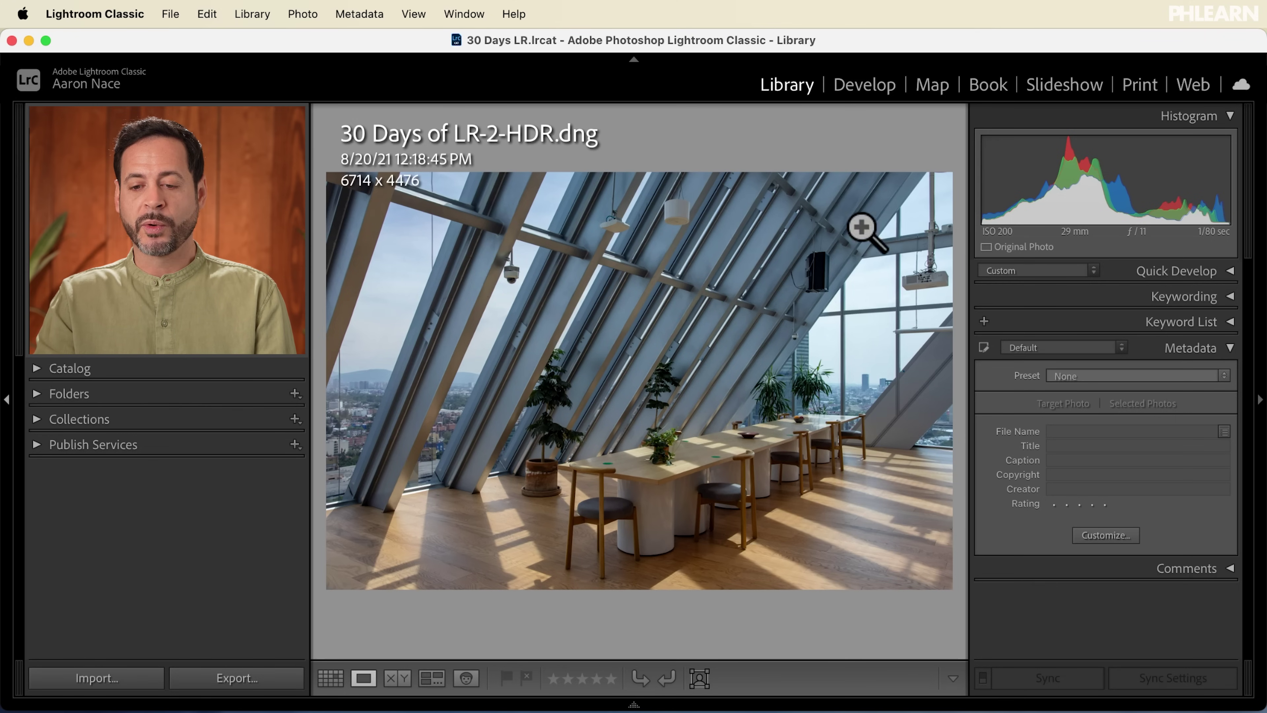
Step: In Develop, set Shadows +100, Exposure +0.45 and Highlights -100, then return to Library
{"action": "left_click", "coordinate": [862, 90]}
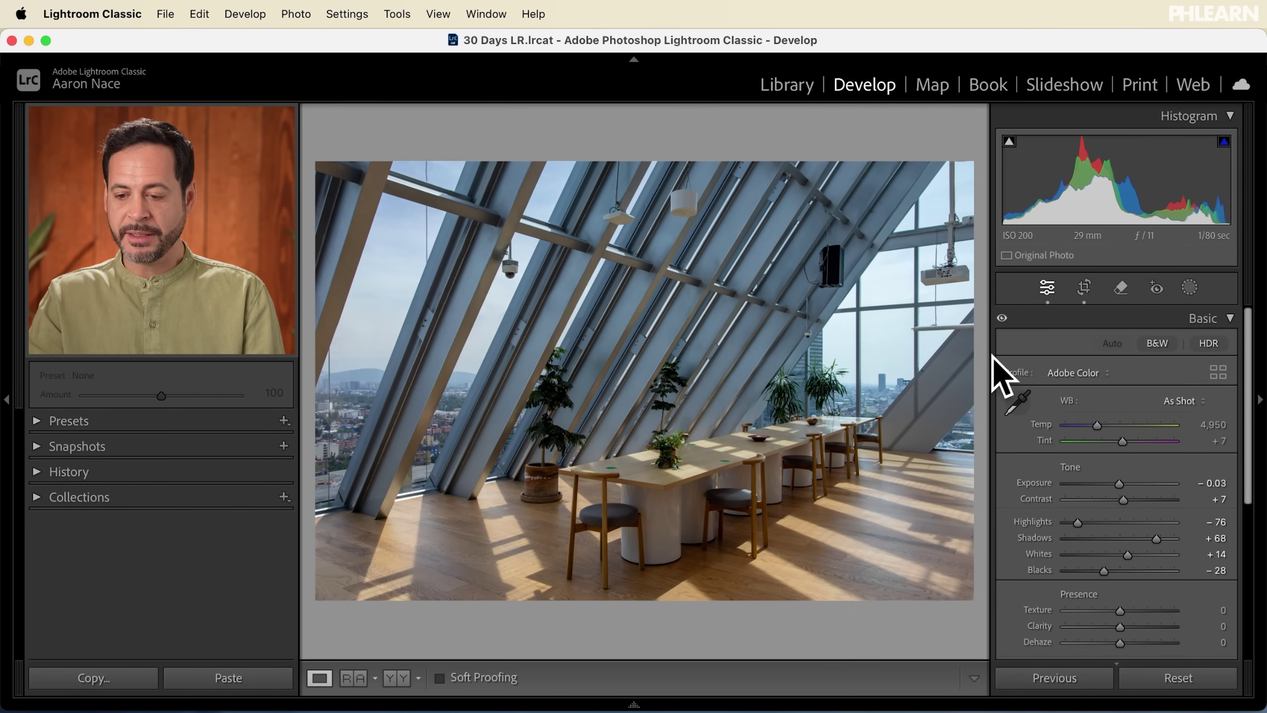
{"action": "scroll", "coordinate": [1069, 479], "scroll_direction": "down", "scroll_amount": 3}
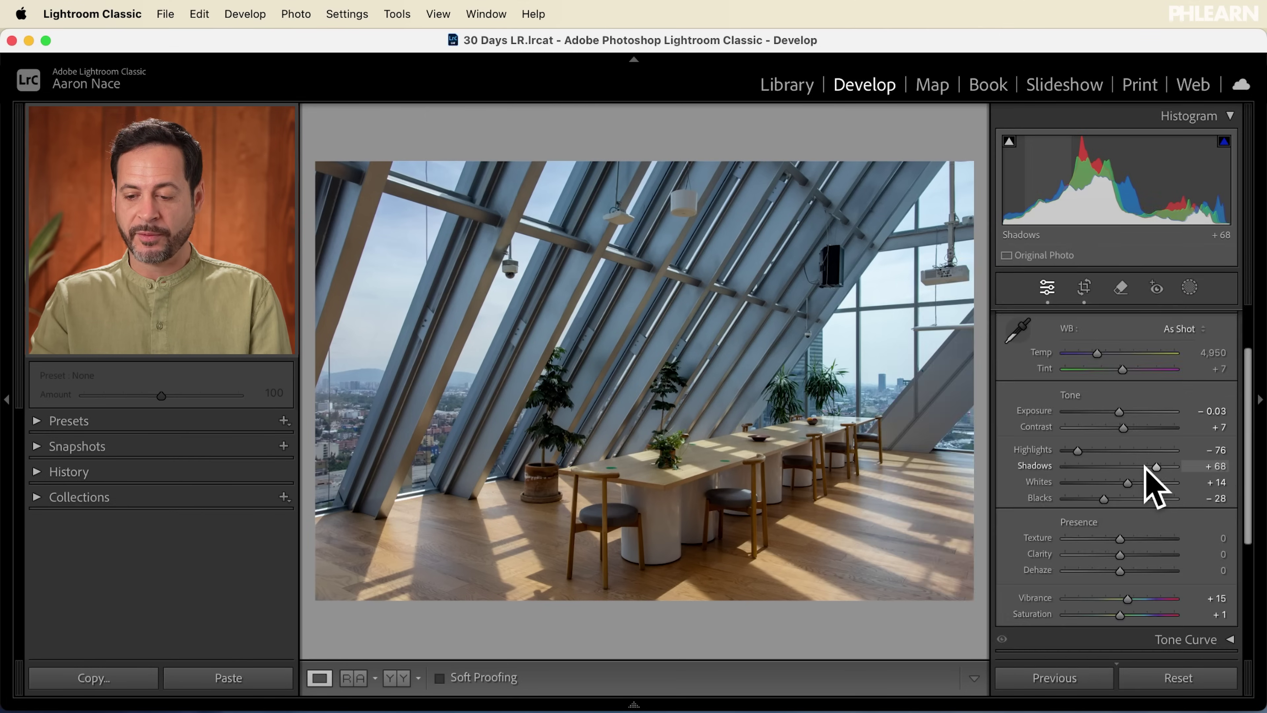
{"action": "left_click_drag", "start_coordinate": [1156, 465], "coordinate": [1173, 465]}
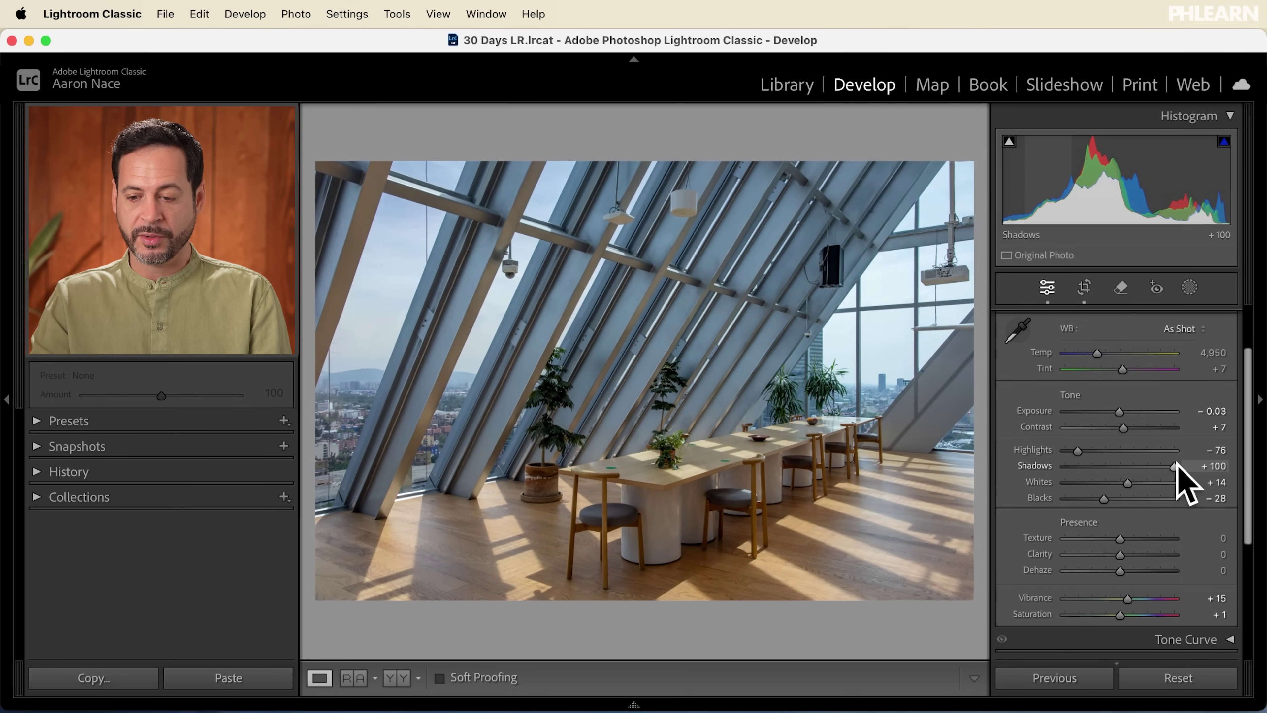
{"action": "left_click_drag", "start_coordinate": [1119, 411], "coordinate": [1124, 411]}
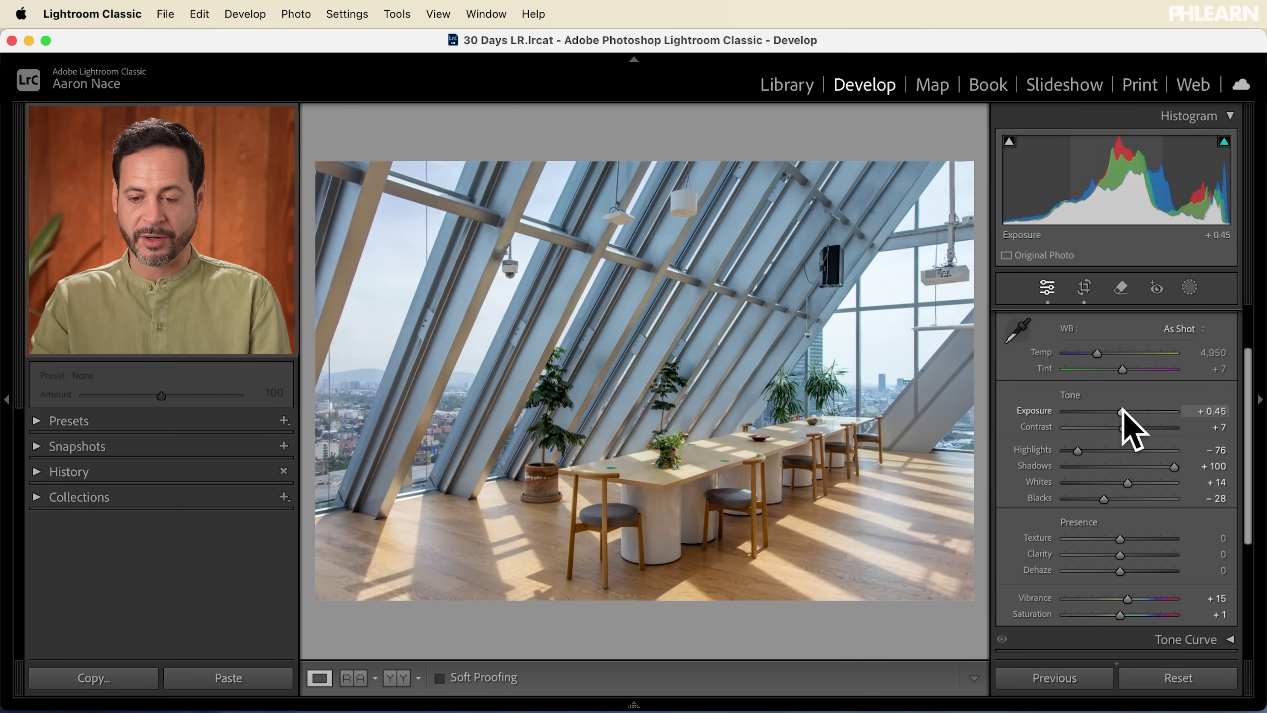
{"action": "left_click_drag", "start_coordinate": [1078, 447], "coordinate": [1062, 446]}
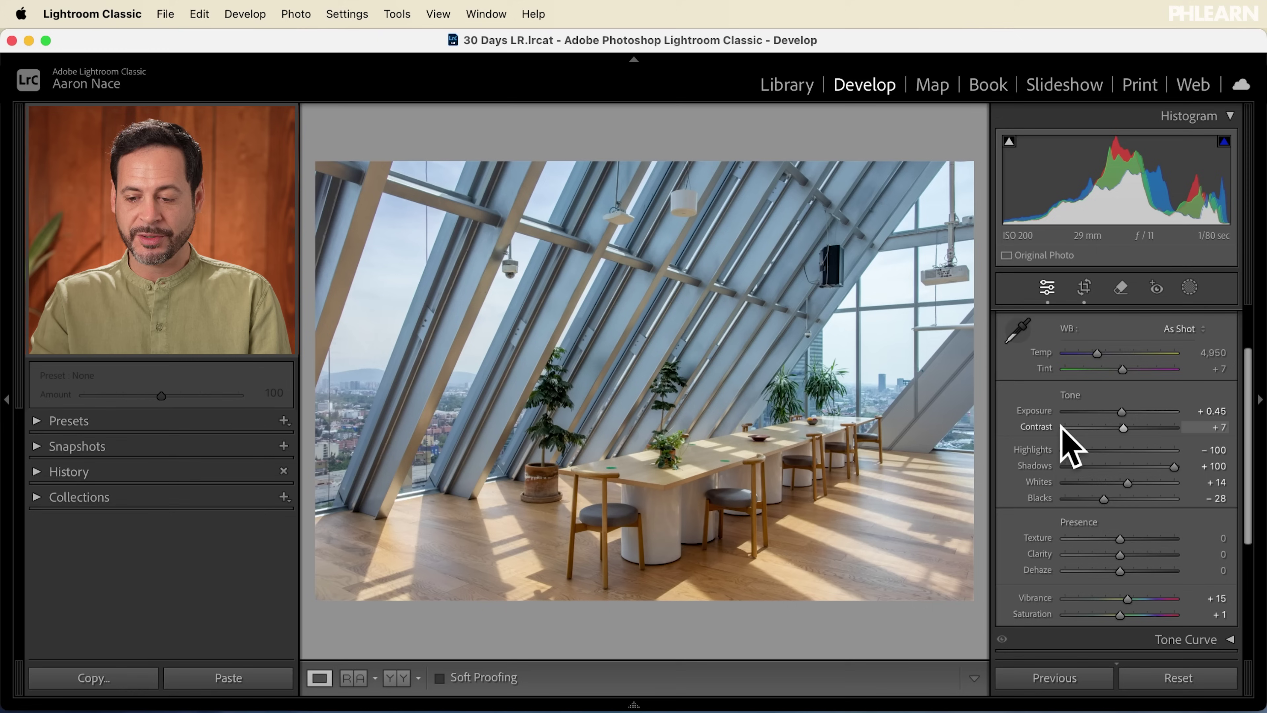
{"action": "scroll", "coordinate": [1093, 451], "scroll_direction": "down", "scroll_amount": 3}
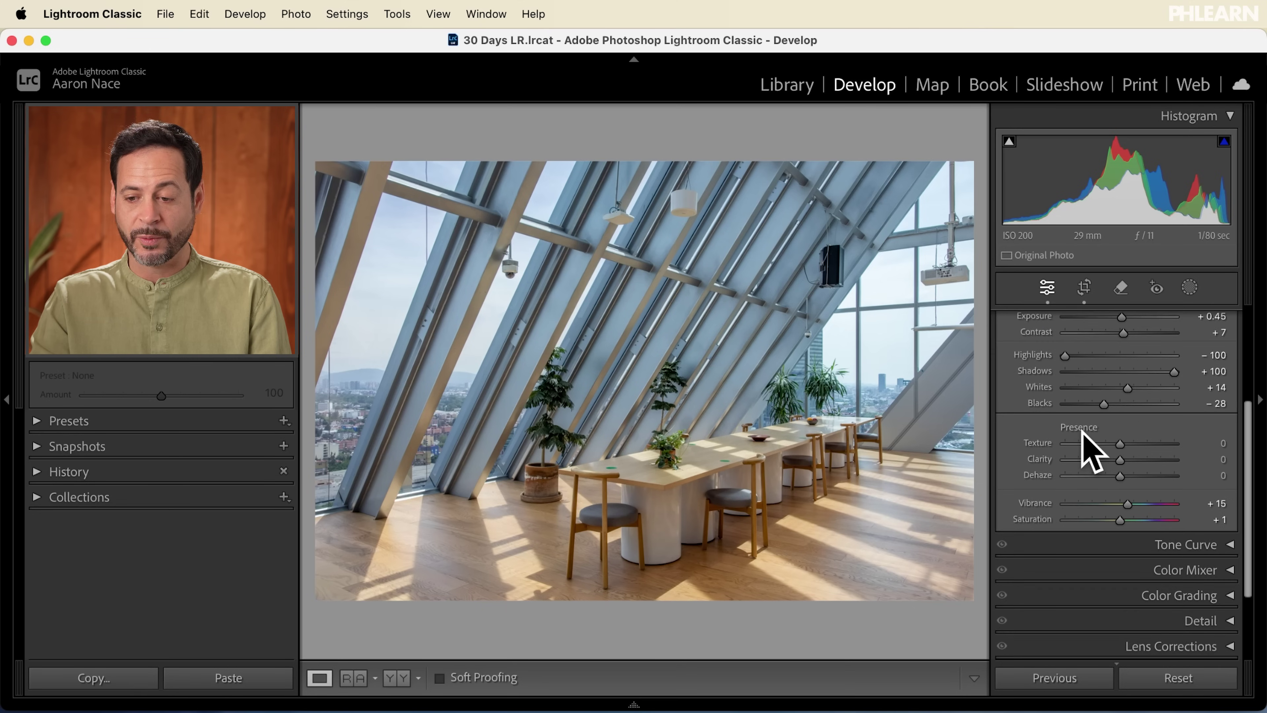
{"action": "scroll", "coordinate": [1092, 451], "scroll_direction": "up", "scroll_amount": 6}
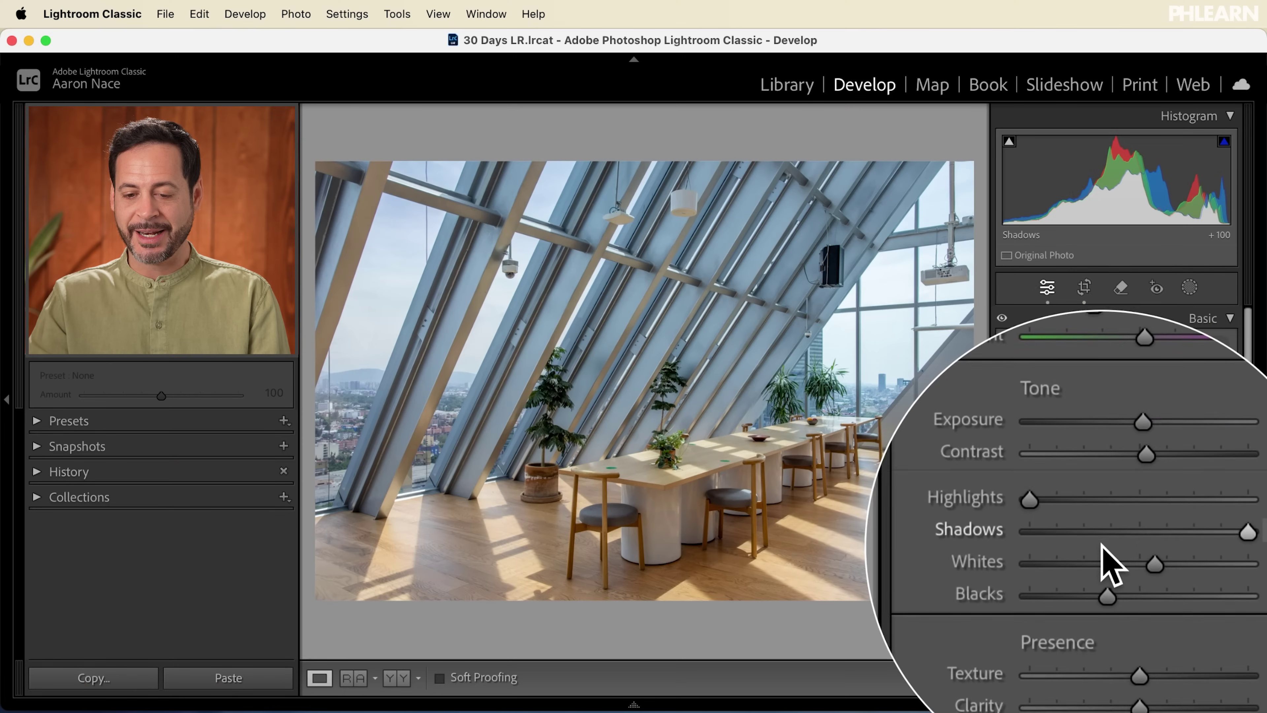
{"action": "key", "text": "n"}
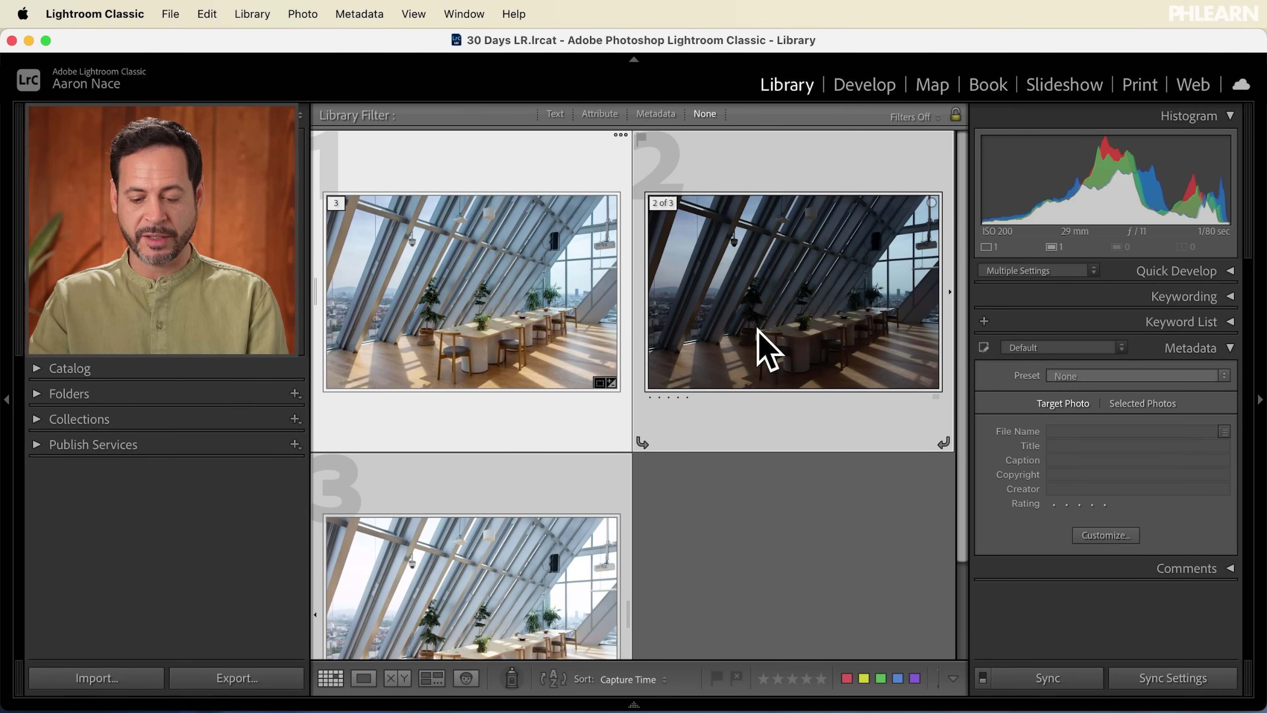
Step: Compare the HDR and both originals in Survey view with panels hidden, then show the HDR in Loupe
{"action": "key", "text": "n"}
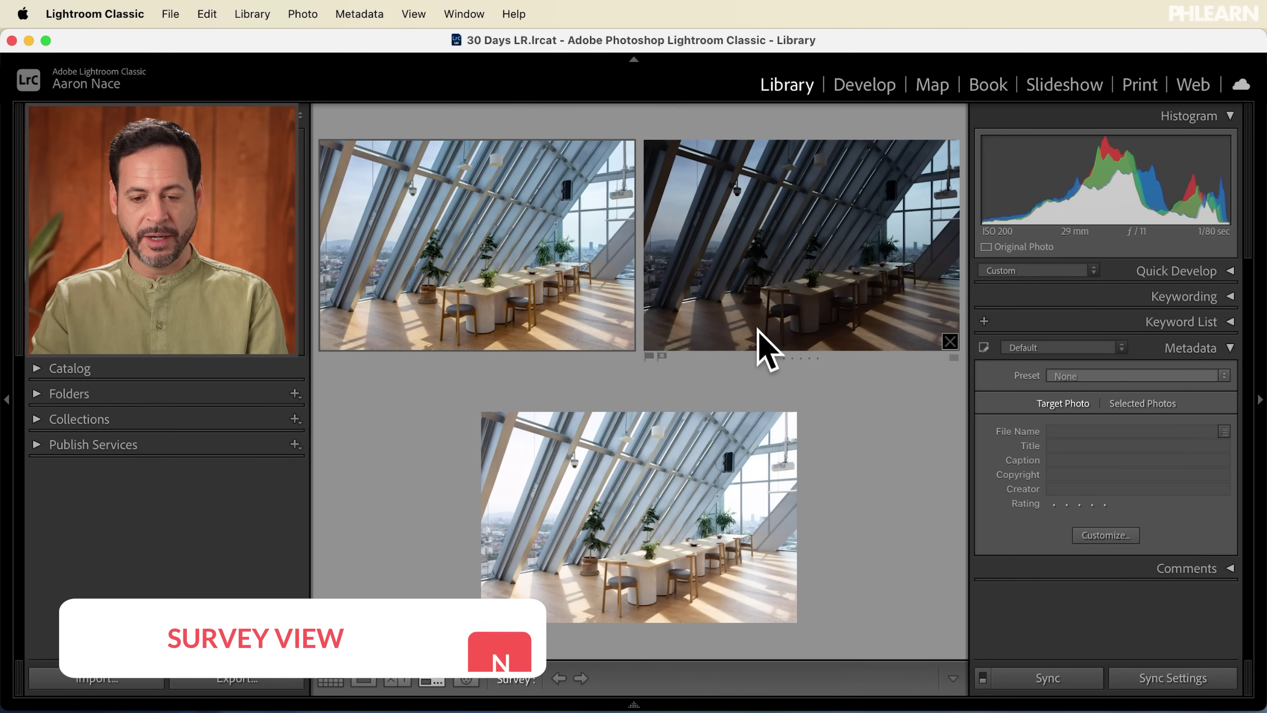
{"action": "key", "text": "shift+Tab"}
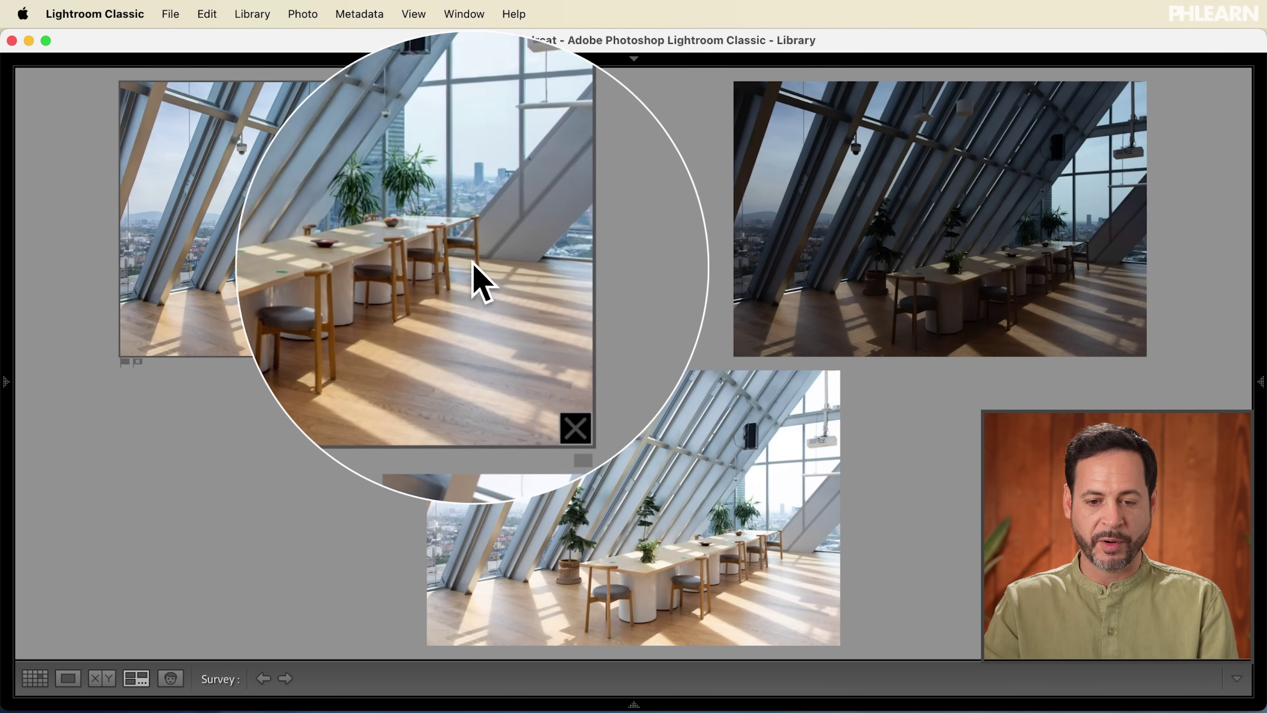
{"action": "key", "text": "e"}
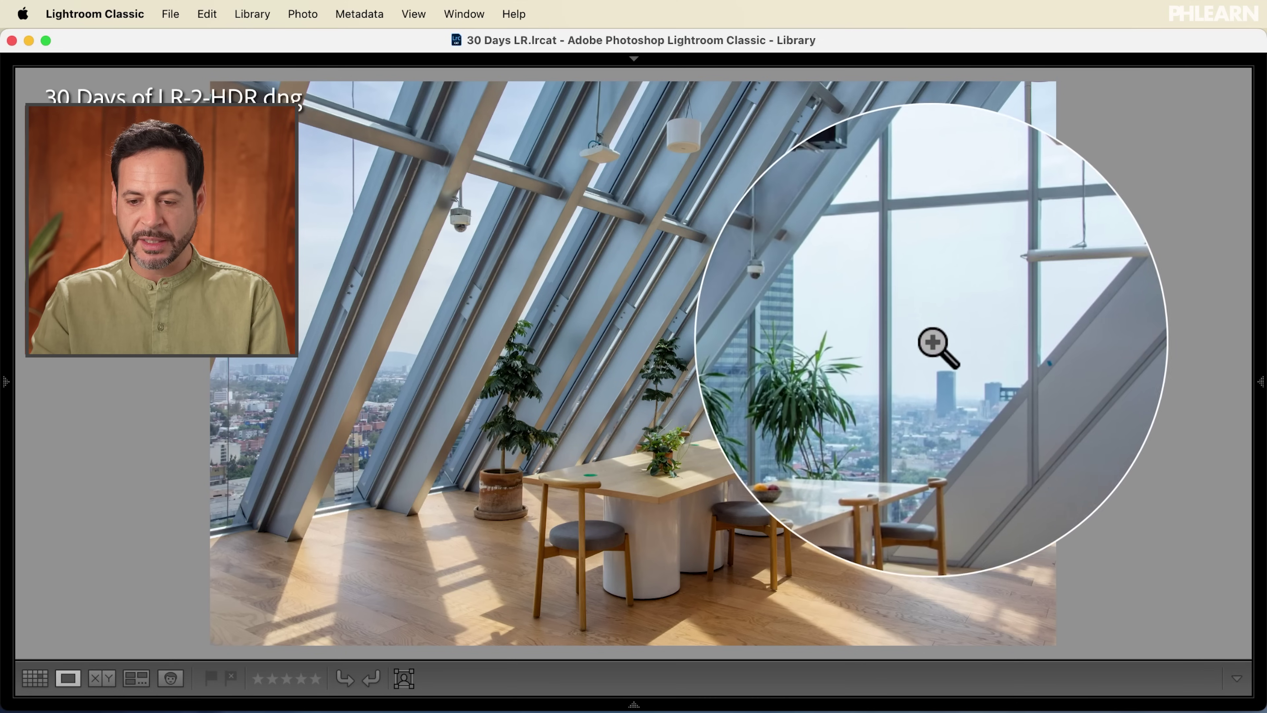